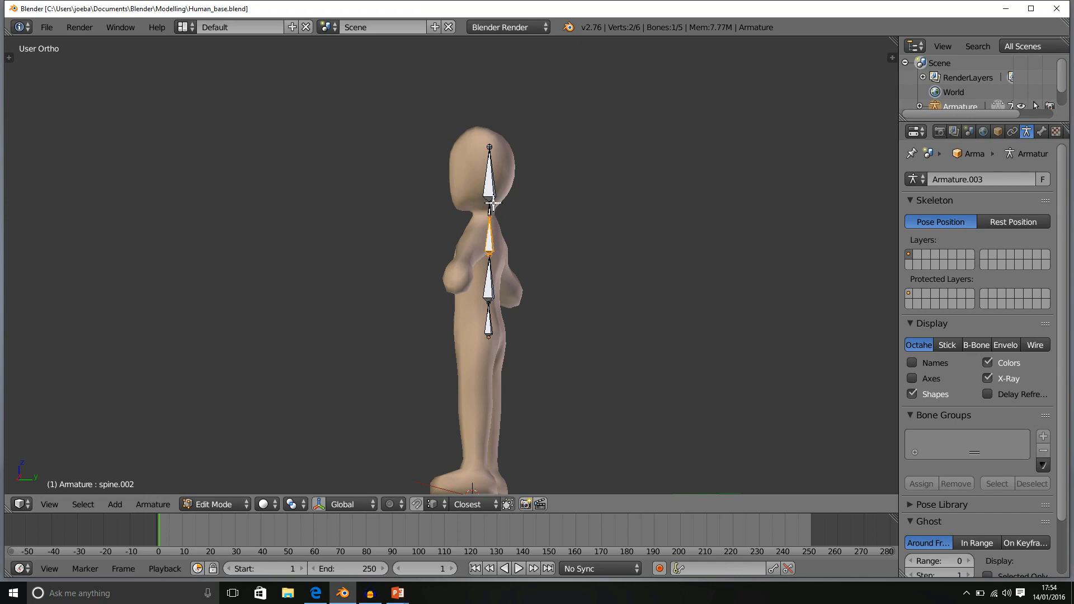
In front view, add a new bone at the shoulder beside the chest and stretch its tip along the upper arm to the elbow
middle_drag(477, 258, 635, 252)
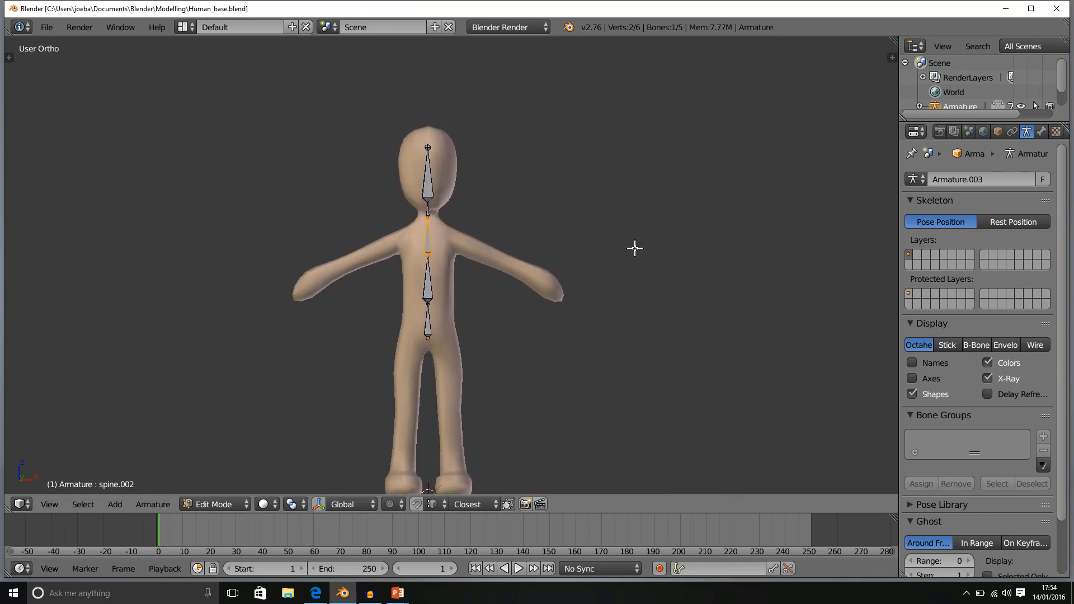
key(KP_1)
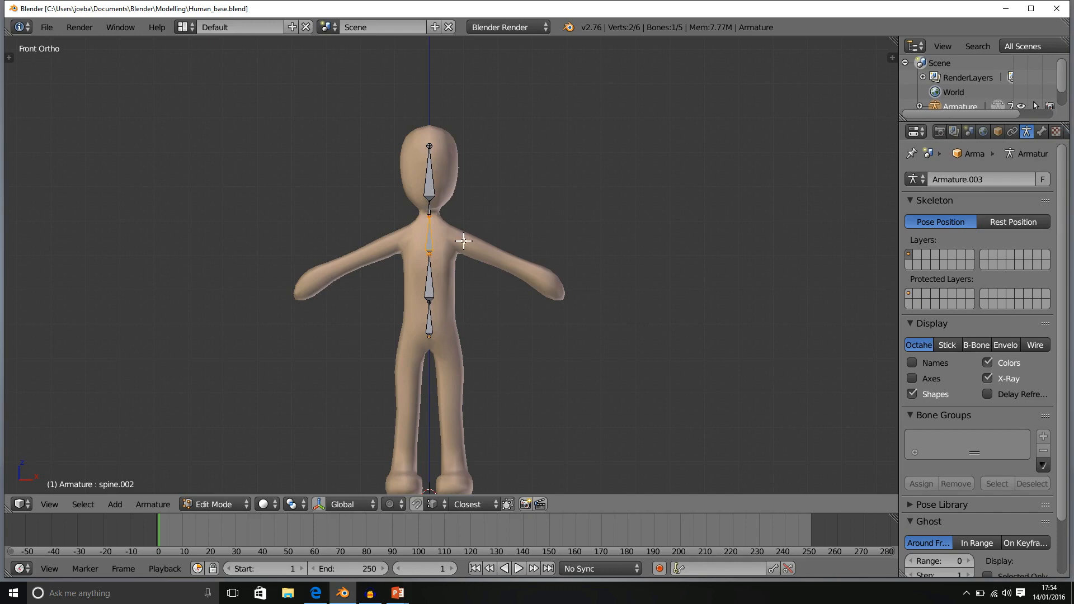
click(453, 238)
key(shift+a)
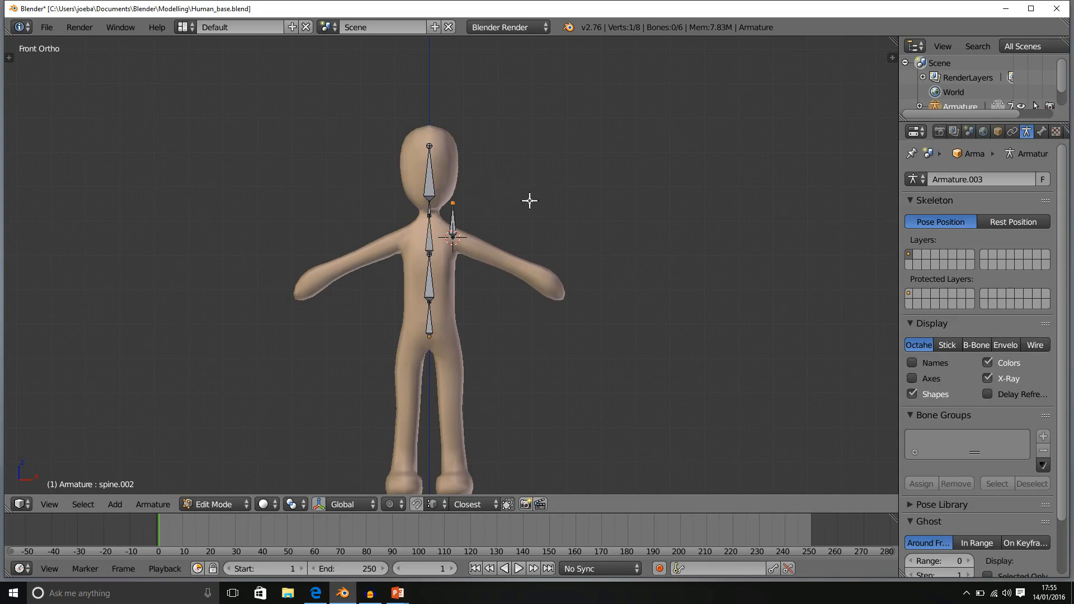
key(g)
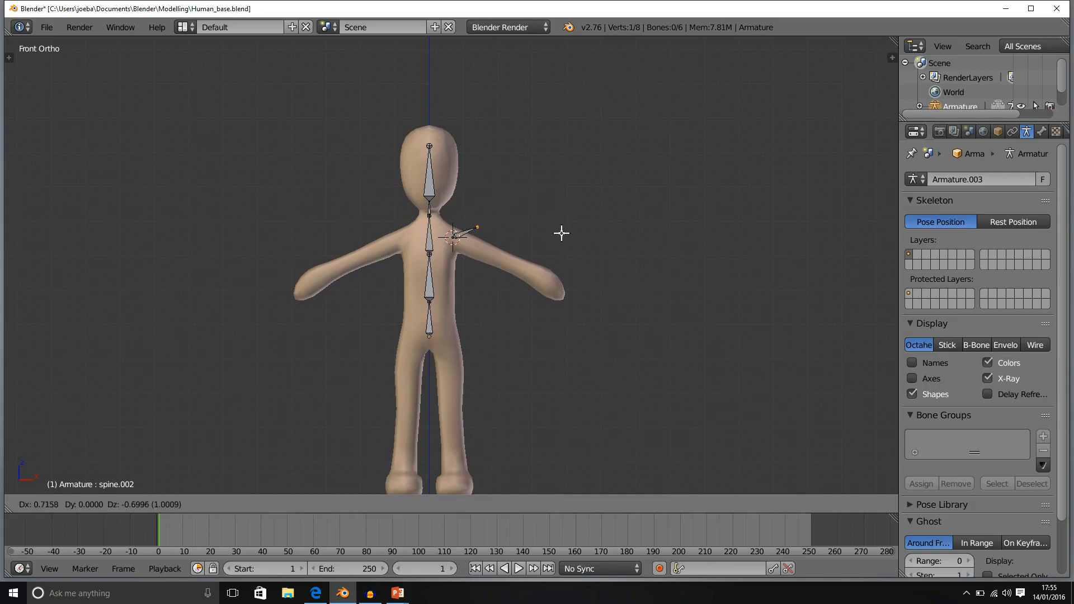
click(578, 258)
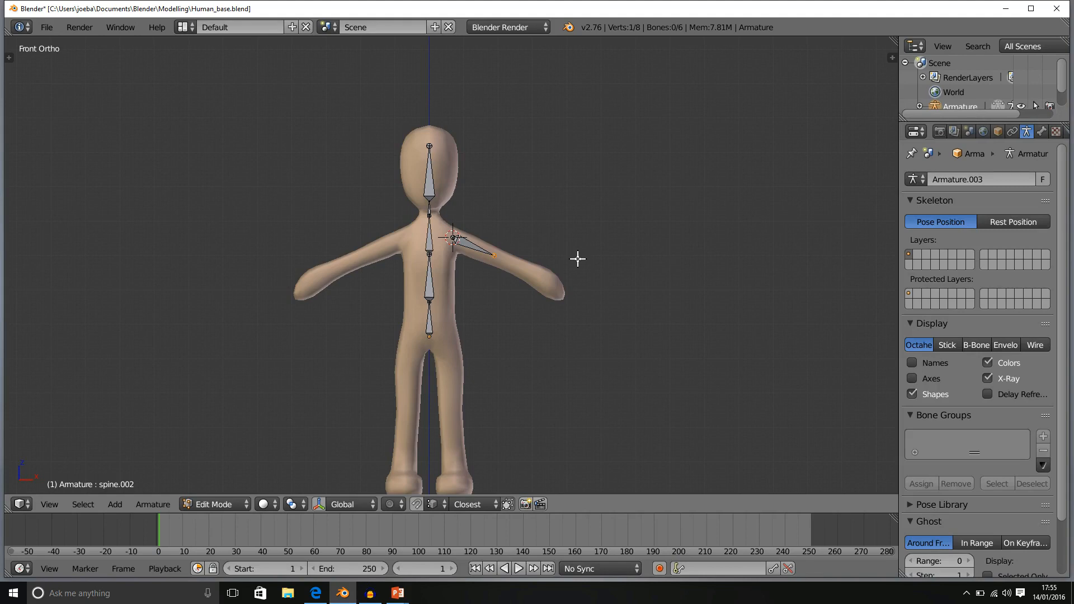
Extrude a forearm bone from the elbow to the wrist and a hand bone from the wrist to the fingertips
key(e)
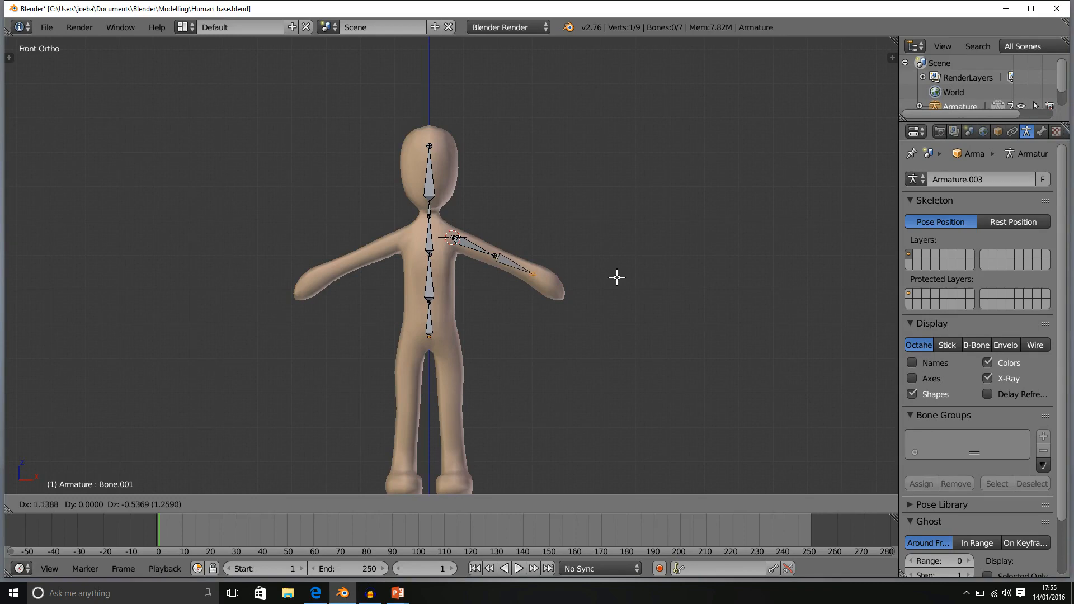
click(617, 277)
key(e)
click(643, 297)
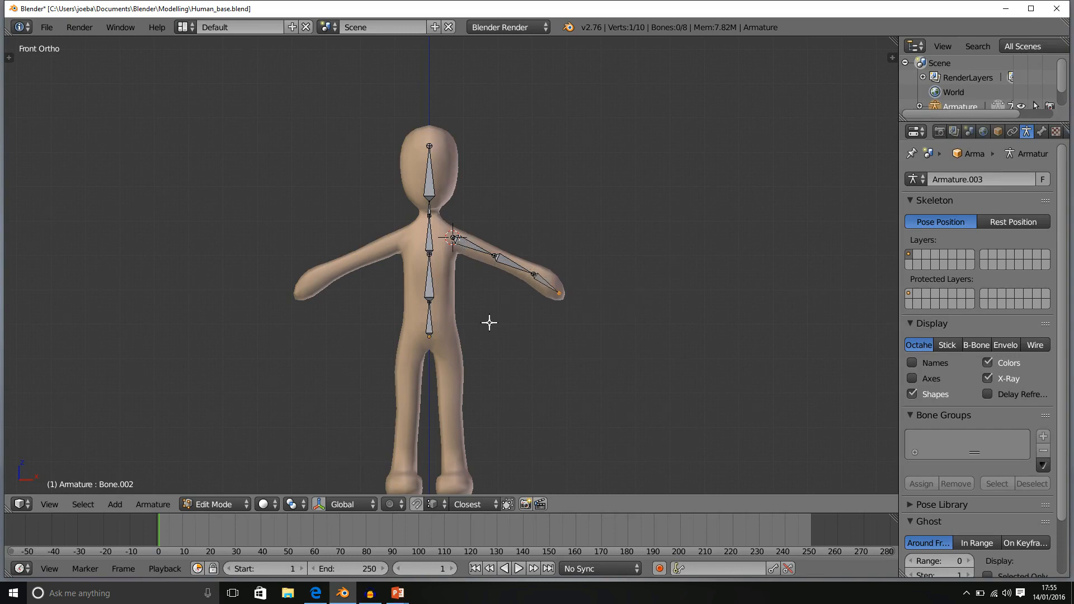
Add a thigh bone from the hip to the knee on the same side and extrude a shin bone down to the ankle
click(448, 359)
key(shift+a)
key(g)
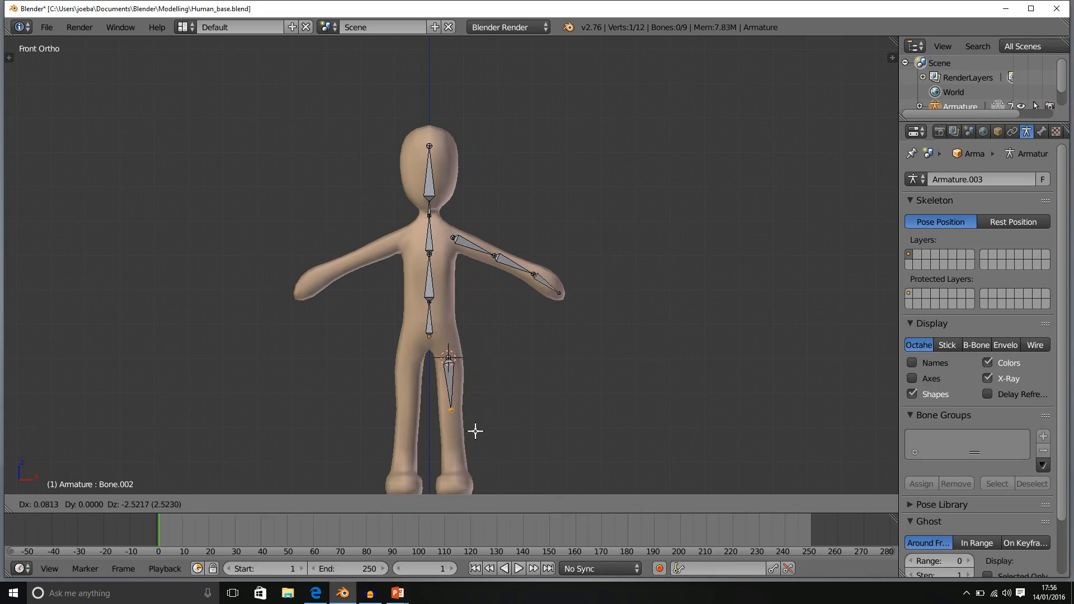
click(475, 436)
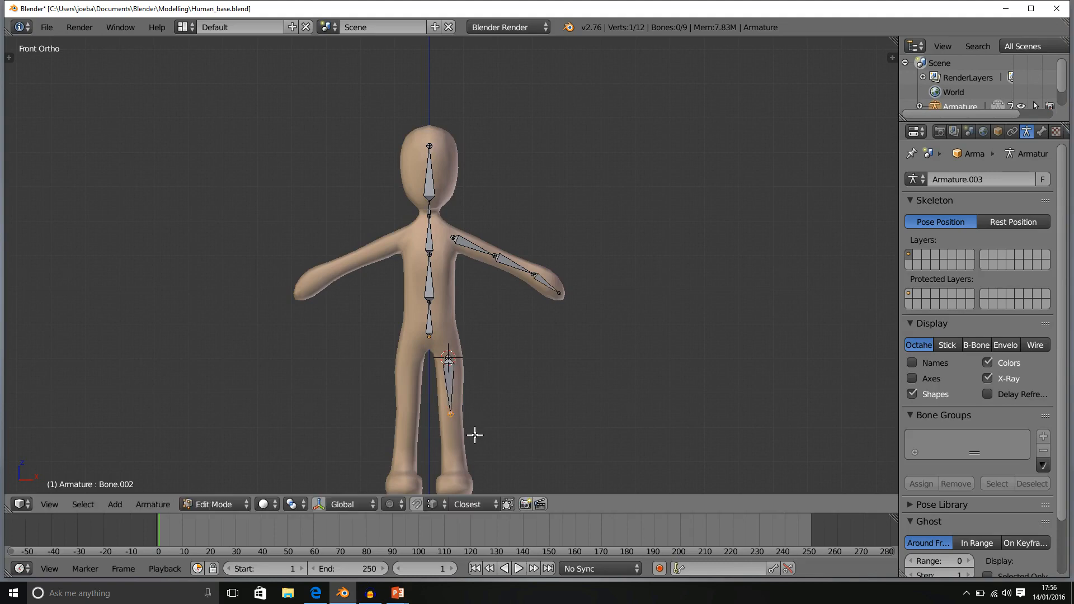
key(e)
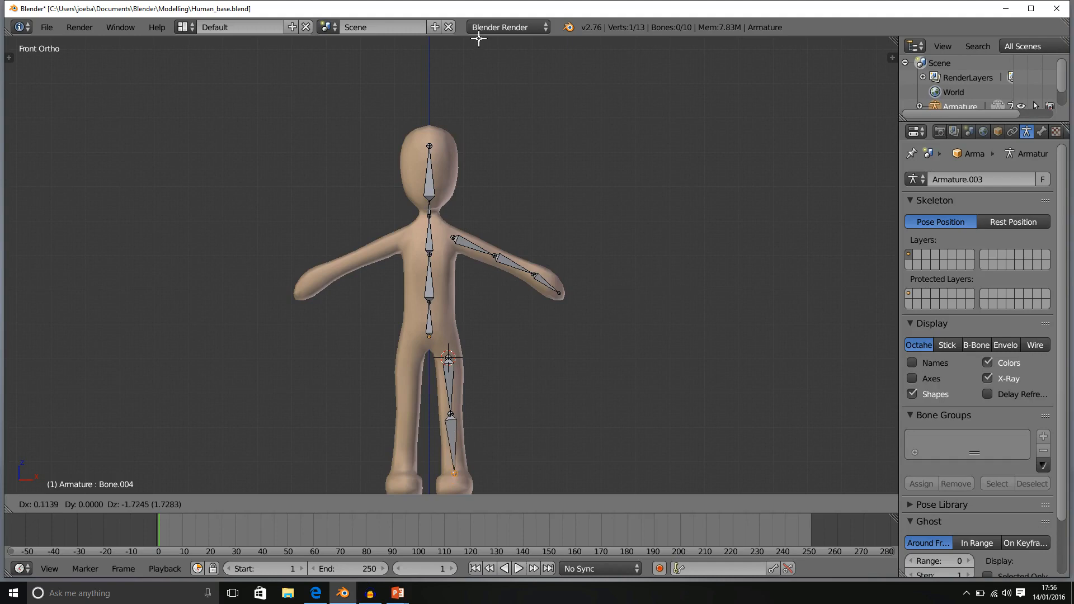
click(474, 491)
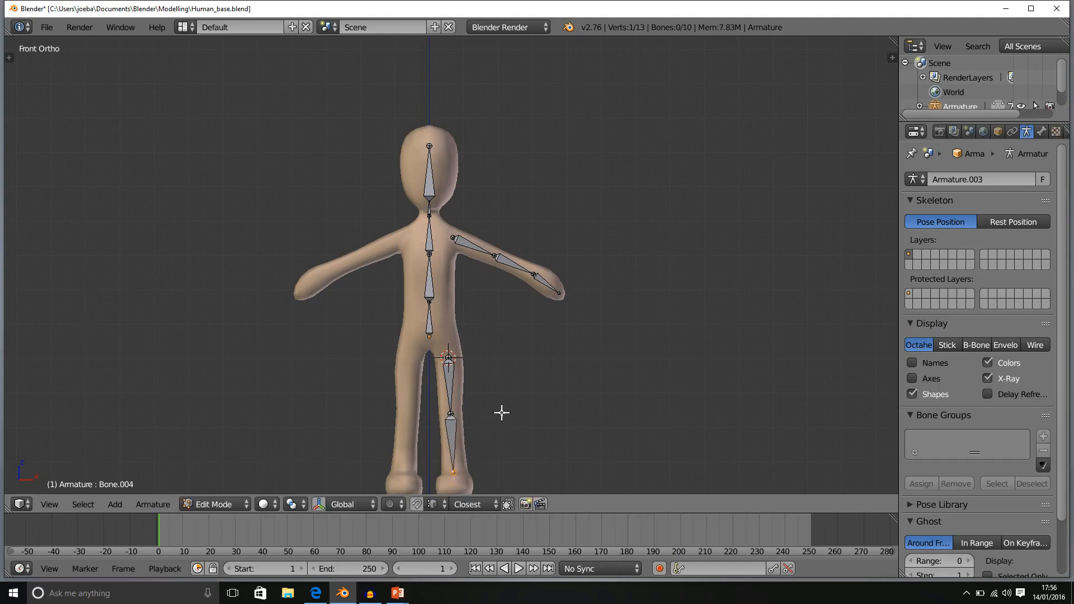
key(KP_3)
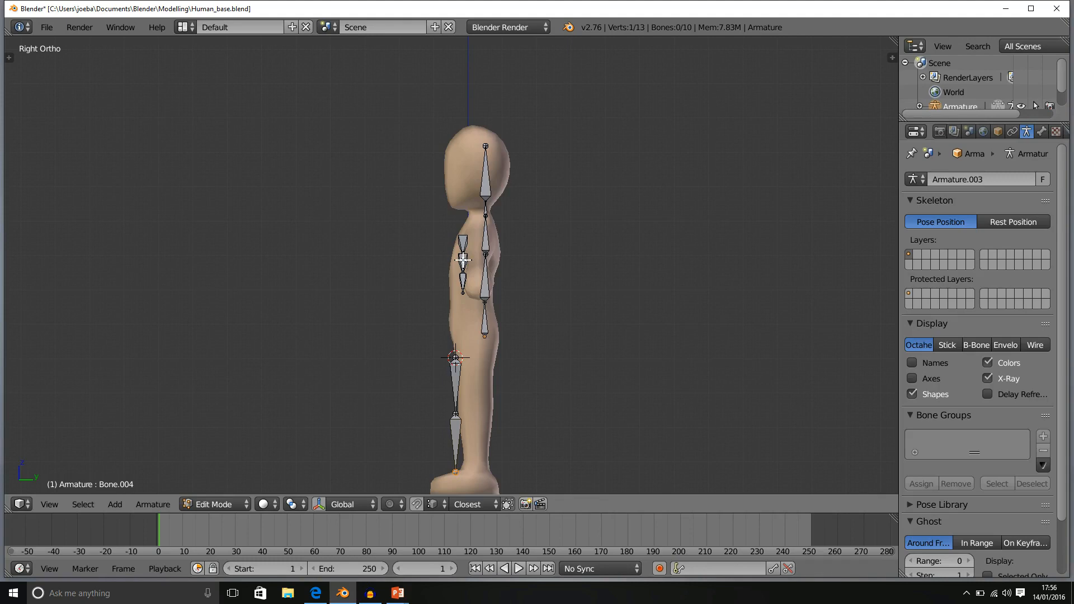
key(l)
mouse_move(480, 362)
middle_down()
mouse_move(511, 348)
mouse_move(573, 371)
mouse_move(510, 386)
mouse_move(489, 373)
middle_up()
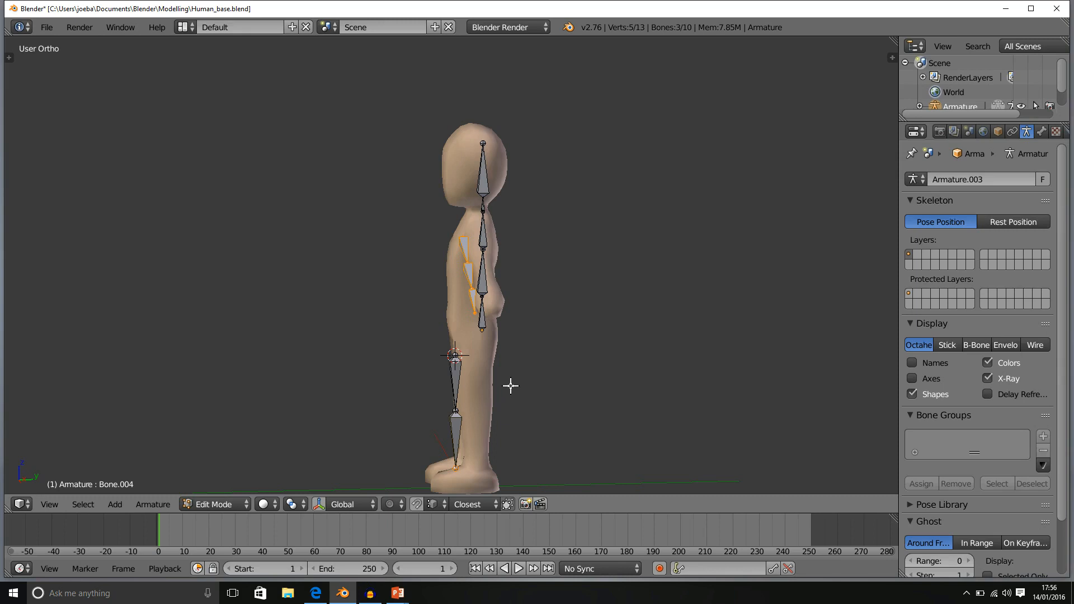
key(g)
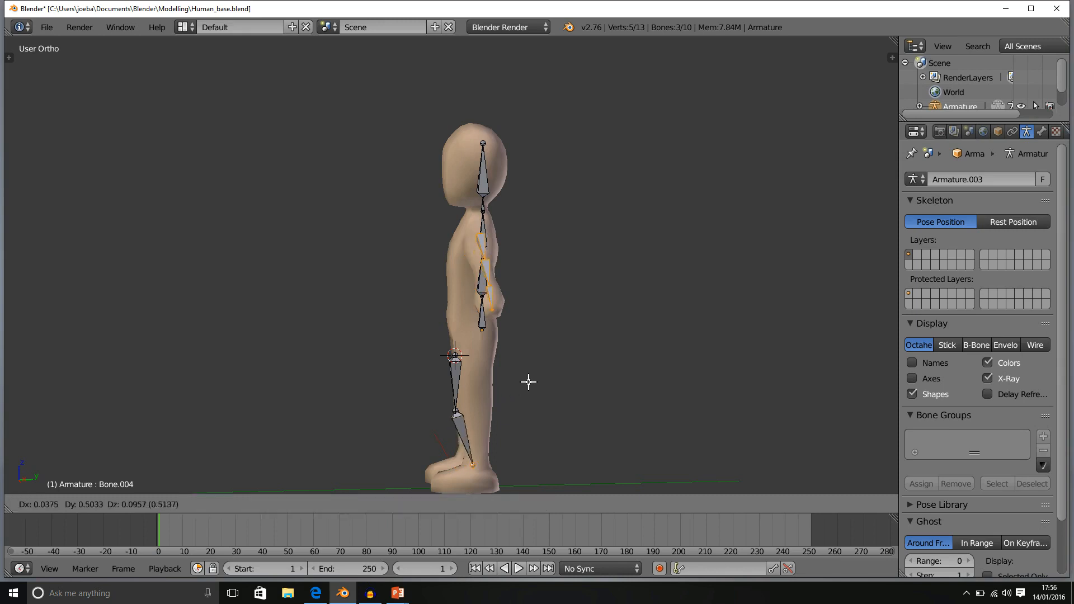
click(516, 379)
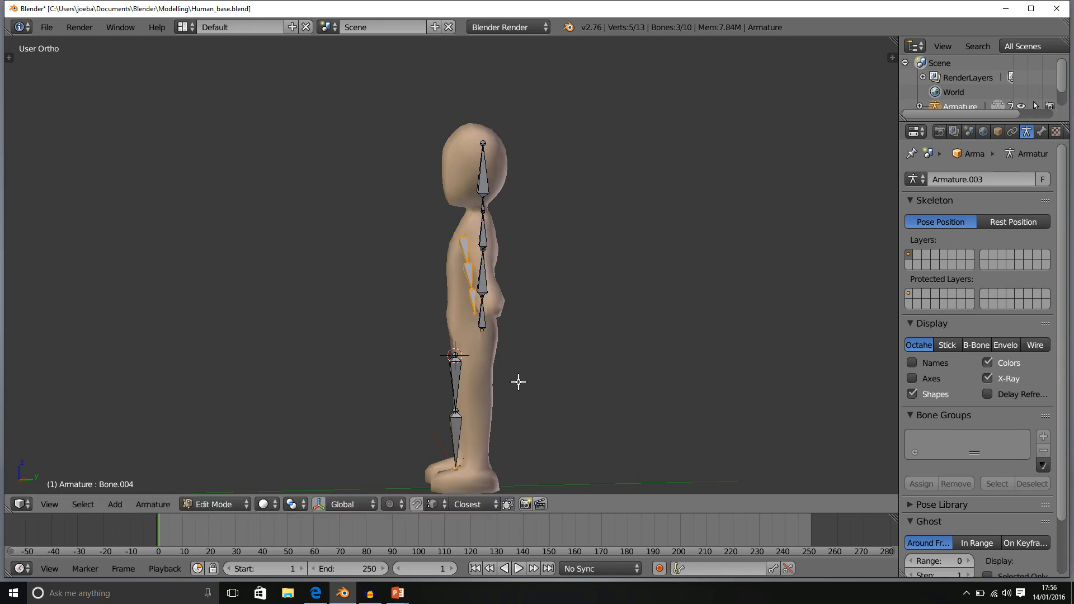
Select only the linked arm bones and, in right view, move them about 0.39 along the Y axis into the arm
key(a)
key(l)
key(KP_3)
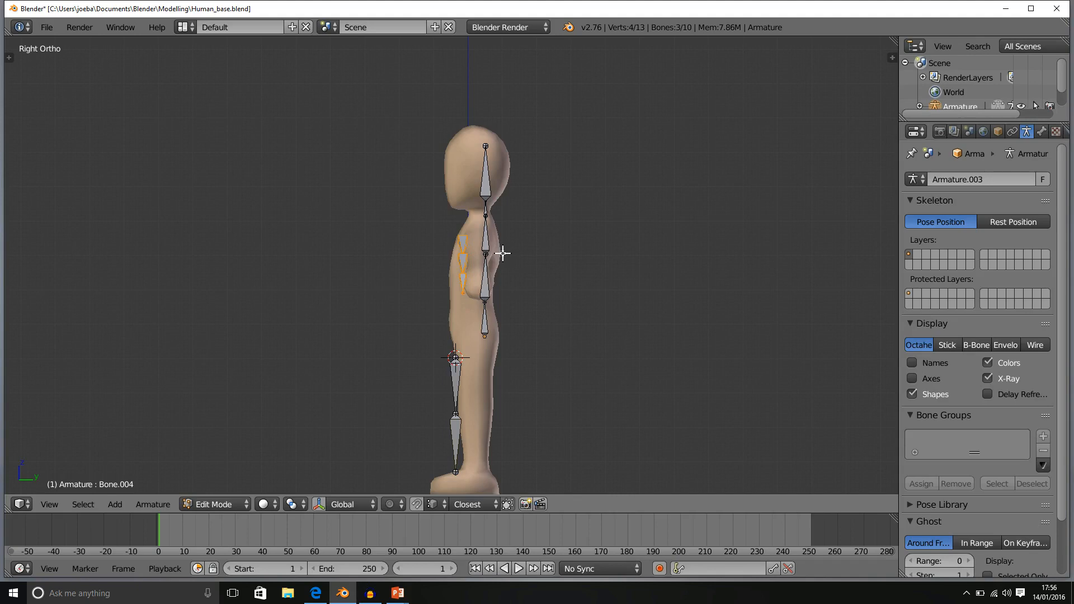
key(g)
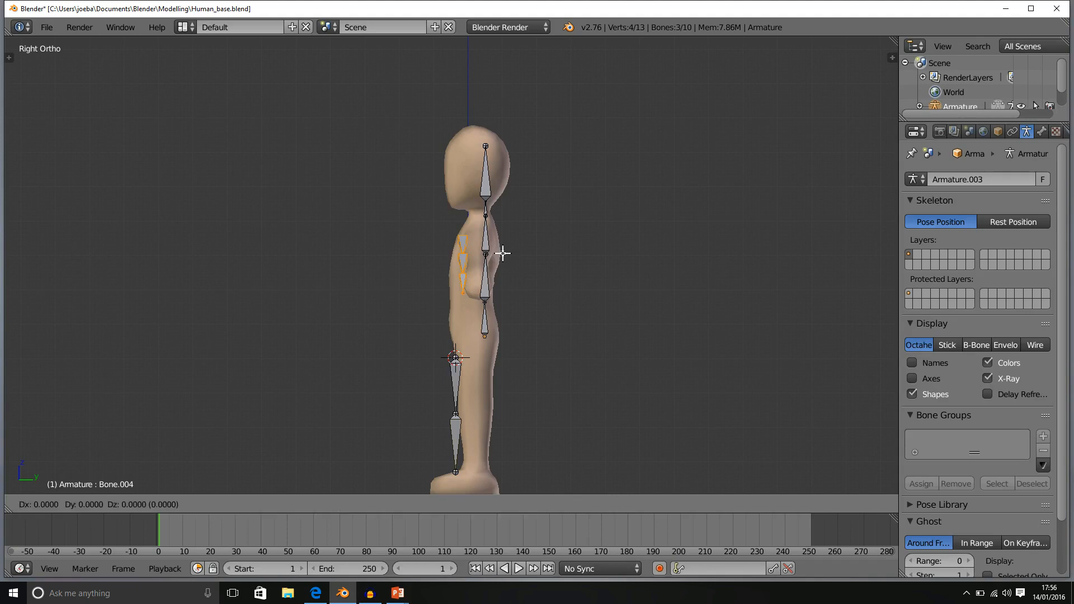
key(y)
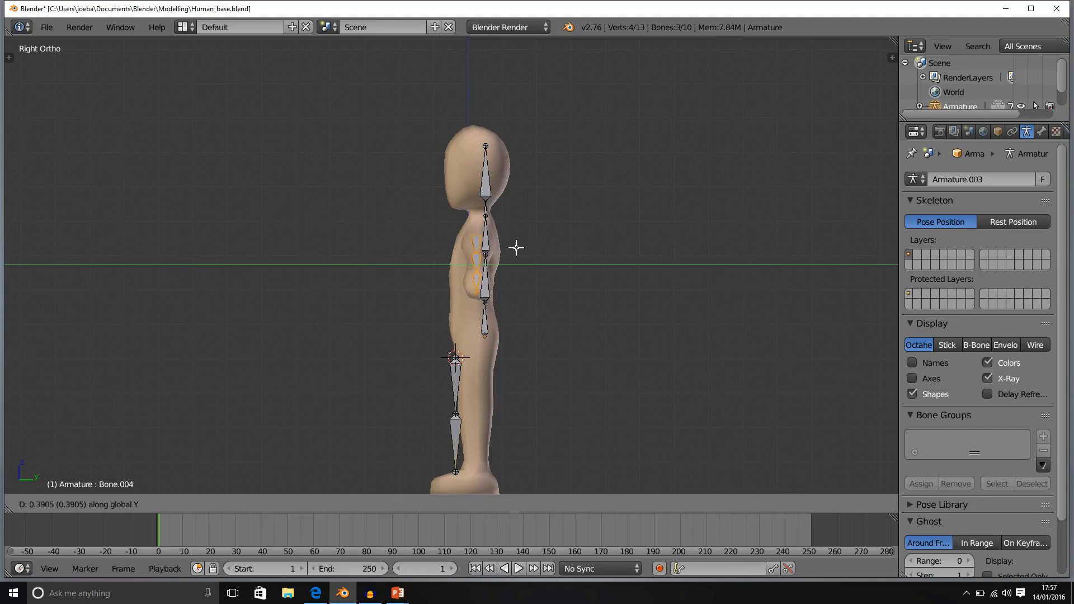
click(516, 247)
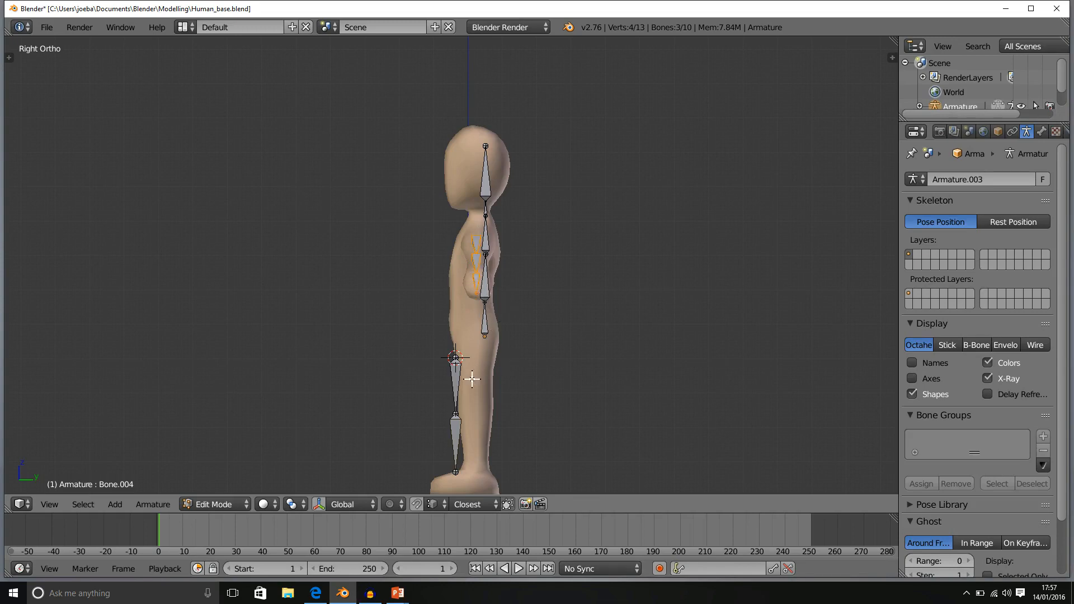
Select only the linked leg bones and move them along the Y axis into the middle of the leg
key(a)
key(l)
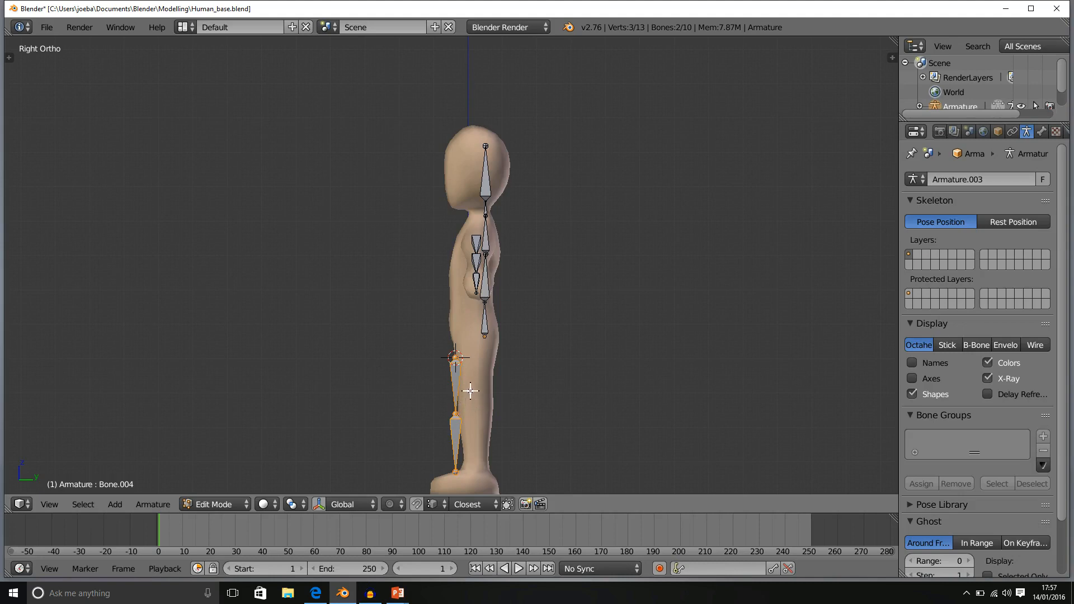
key(g)
key(y)
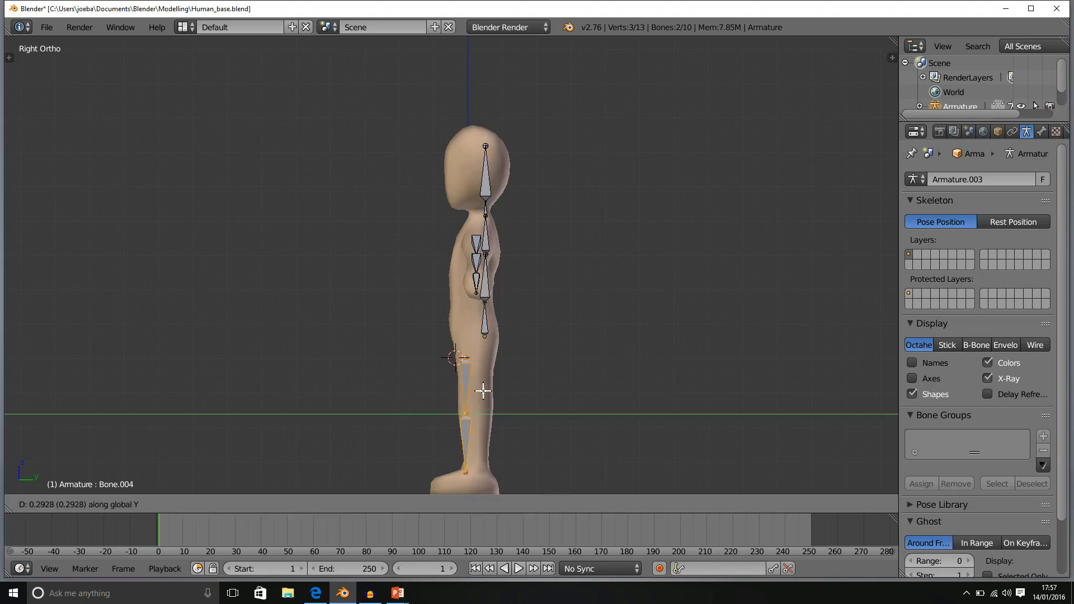
click(493, 391)
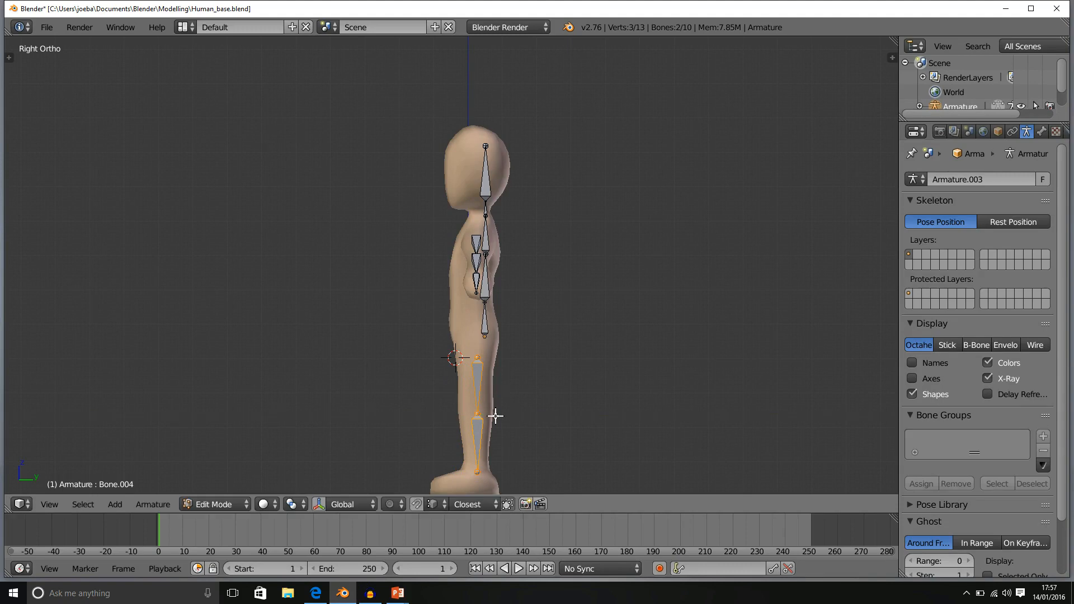
Extrude a foot bone from the ankle joint forward to the toe
right_click(477, 474)
key(e)
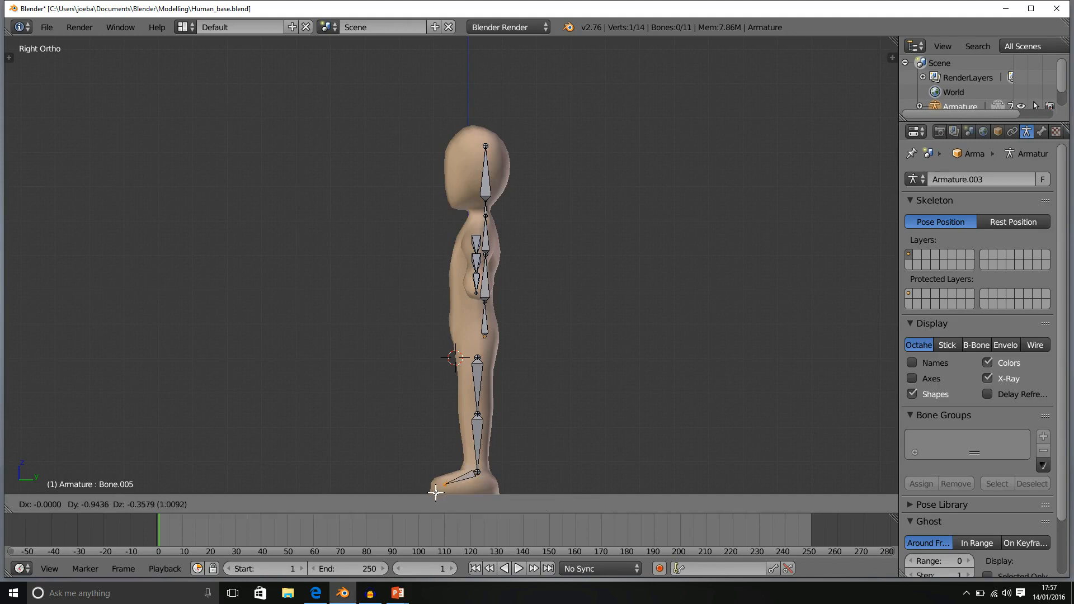
click(428, 40)
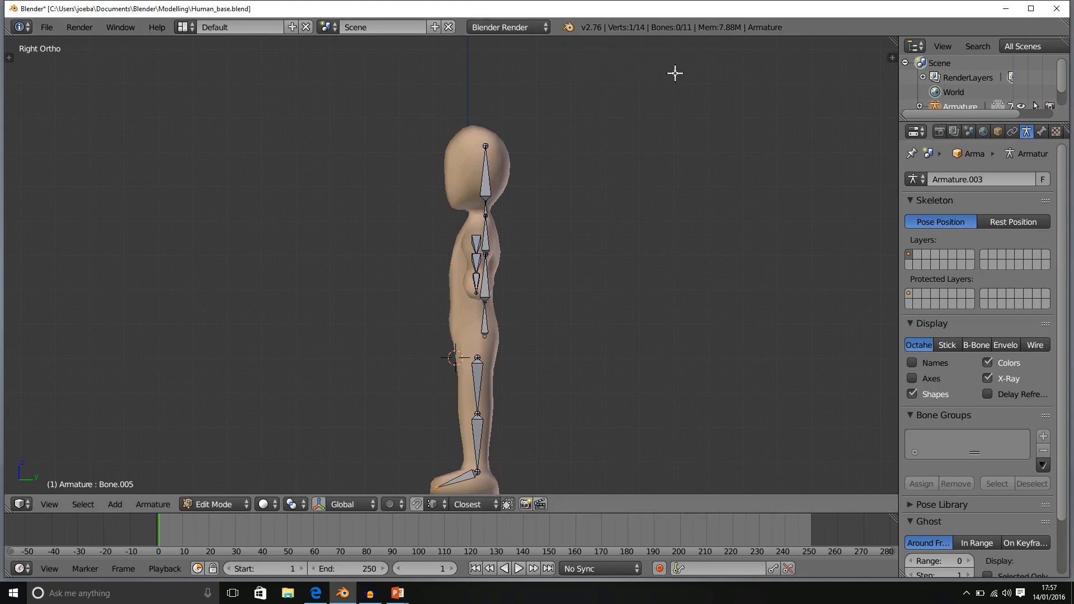
Examine from the front how the arm and leg bone chains sit relative to the spine at the shoulder and hip joints
key(KP_1)
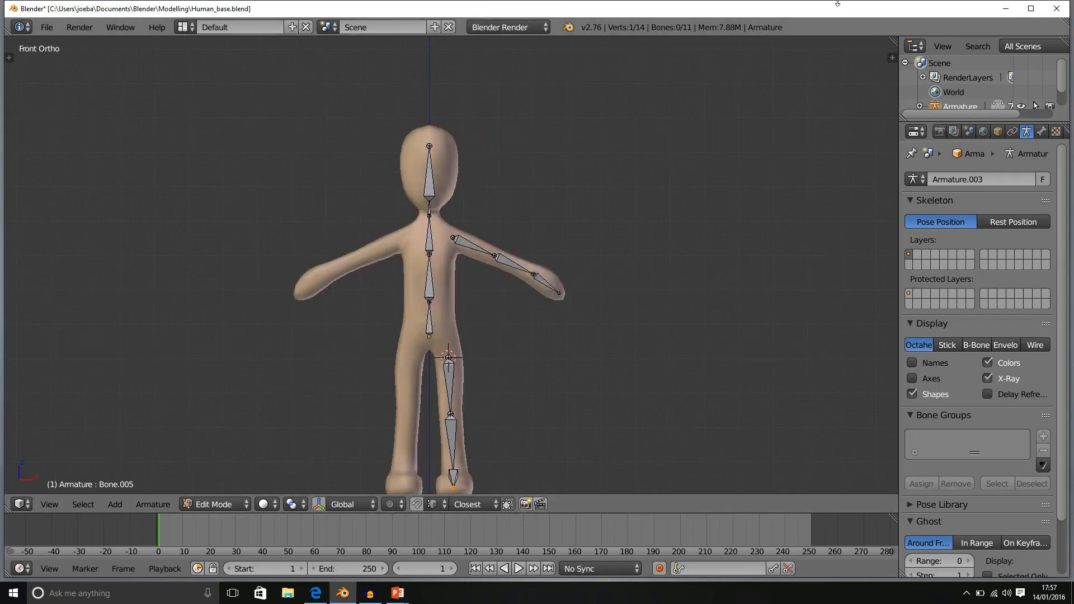
scroll(518, 373, down, 1)
scroll(518, 373, up, 1)
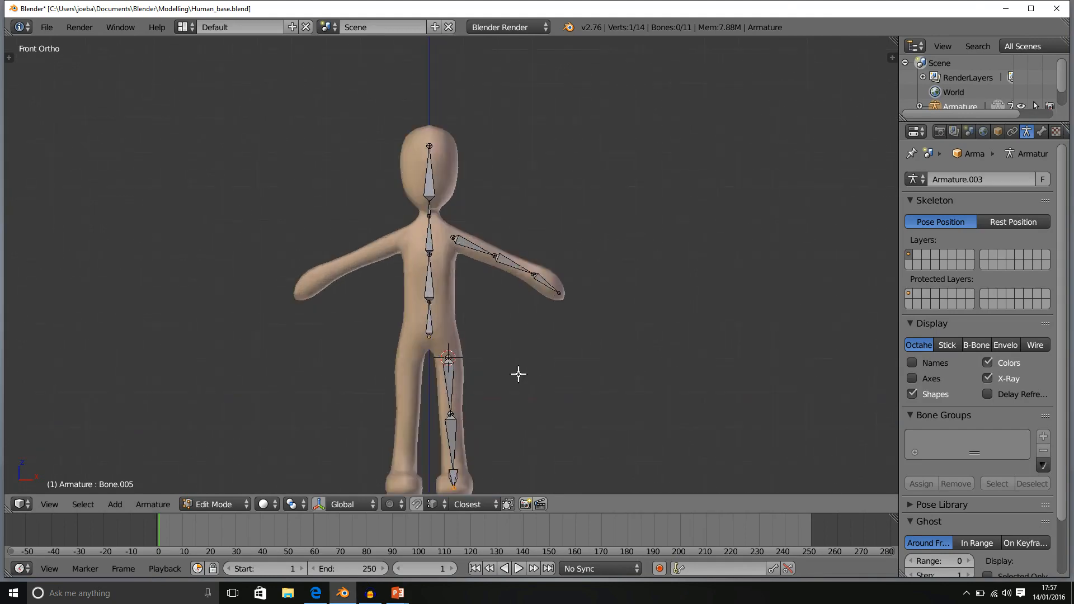
scroll(519, 374, down, 1)
mouse_move(519, 323)
middle_down()
mouse_move(459, 299)
mouse_move(375, 319)
mouse_move(285, 280)
mouse_move(297, 330)
mouse_move(427, 336)
mouse_move(556, 302)
mouse_move(503, 321)
mouse_move(520, 316)
middle_up()
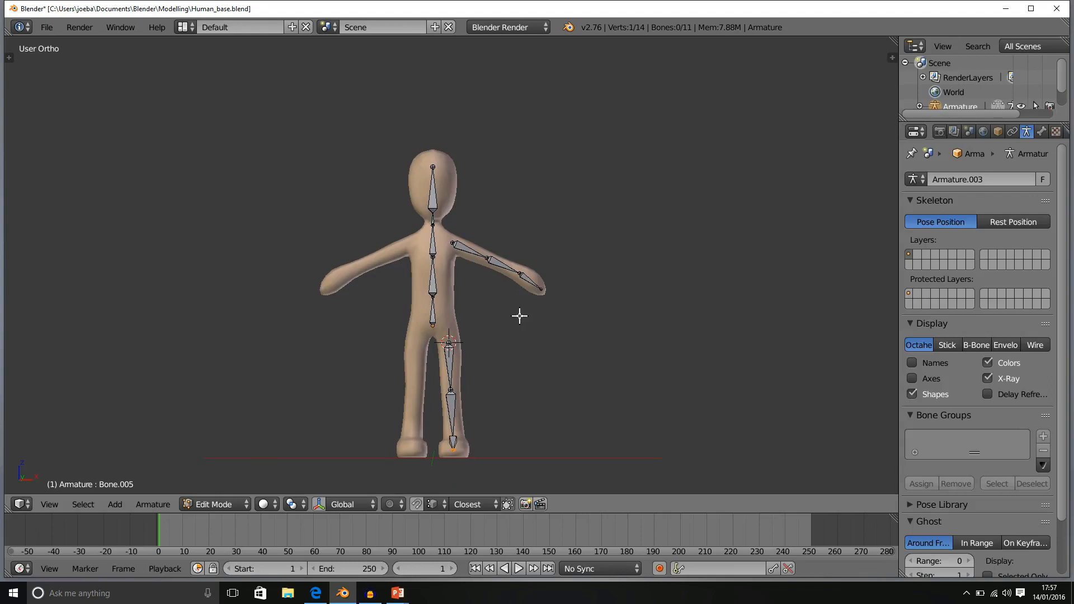
scroll(520, 316, up, 1)
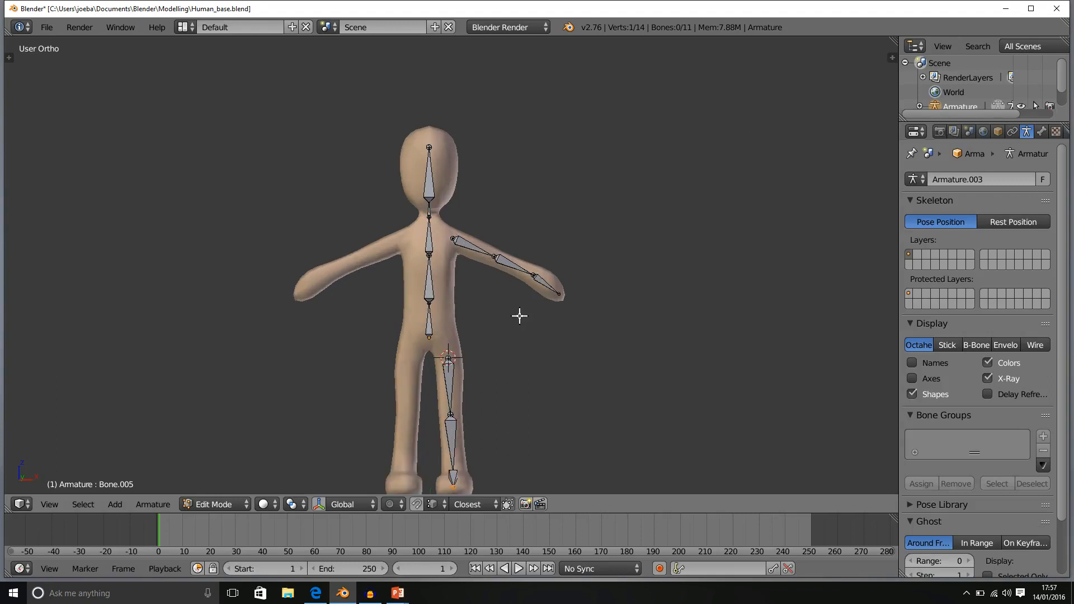
scroll(520, 316, down, 1)
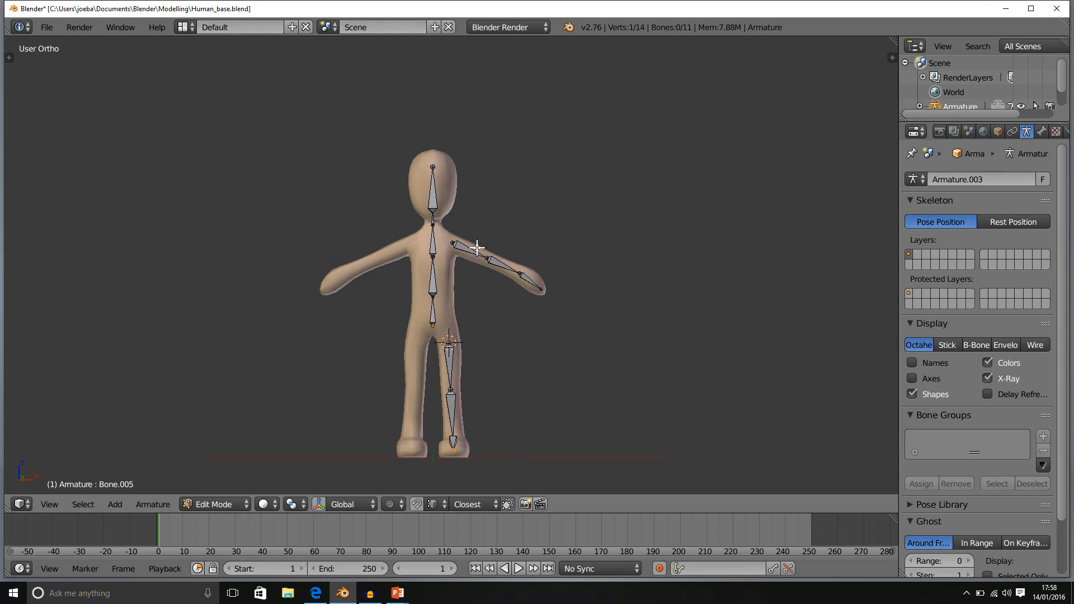
right_click(434, 226)
right_click(454, 244)
right_click(433, 324)
right_click(451, 338)
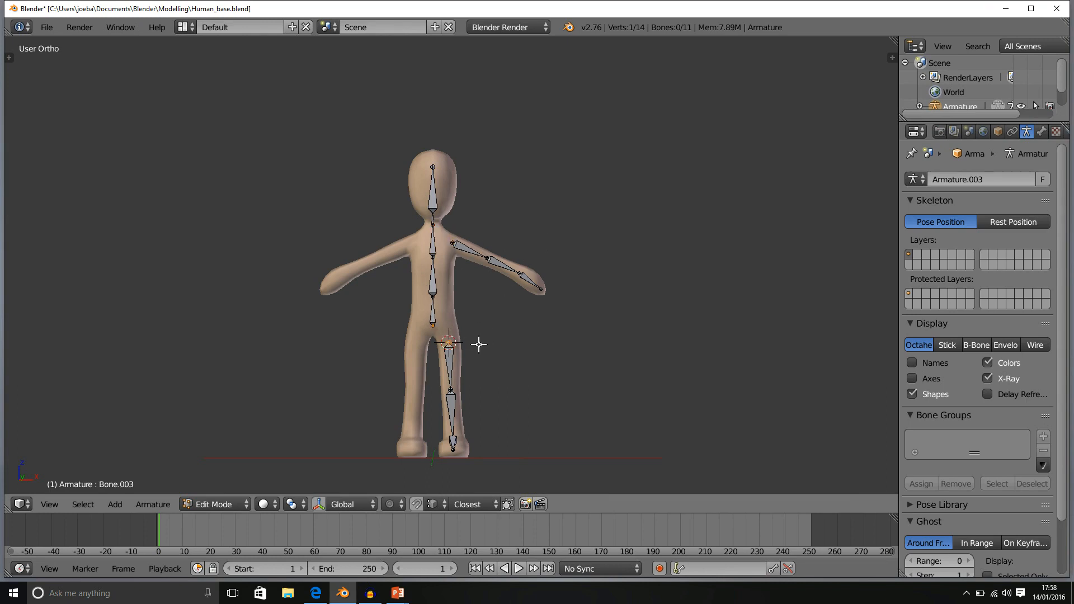
right_click(433, 325)
mouse_move(541, 357)
middle_down()
mouse_move(501, 338)
mouse_move(472, 353)
mouse_move(501, 376)
mouse_move(549, 363)
middle_up()
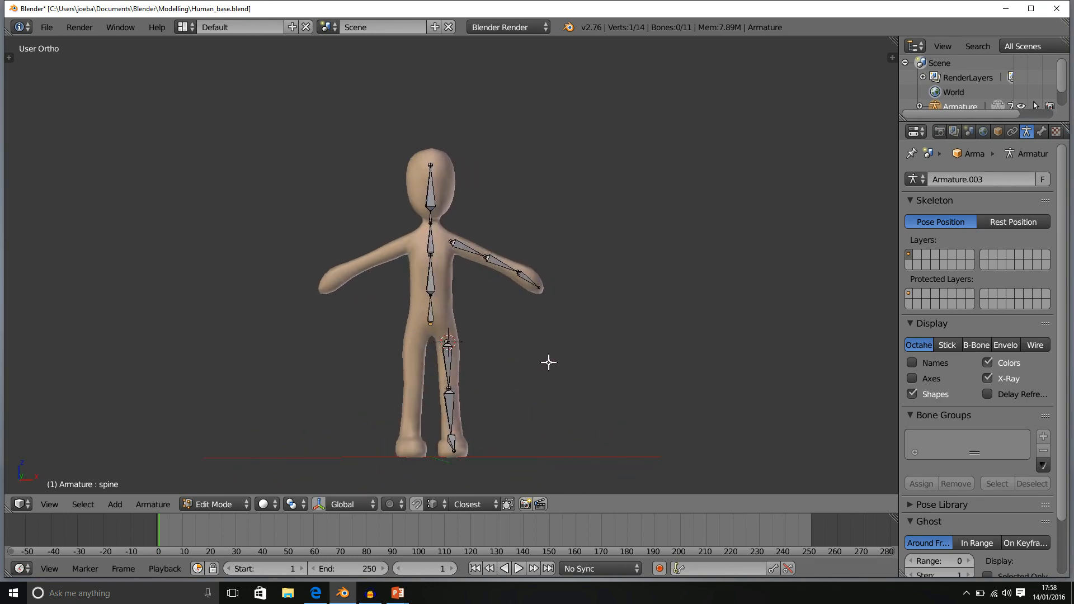